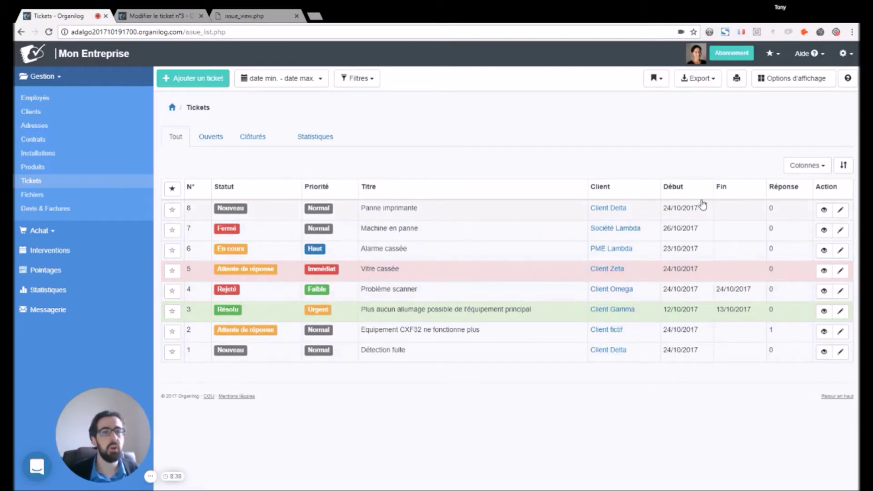
- Review the ticket list's column choices, and browse its open, closed and statistics views before returning to all tickets
left_click(820, 168)
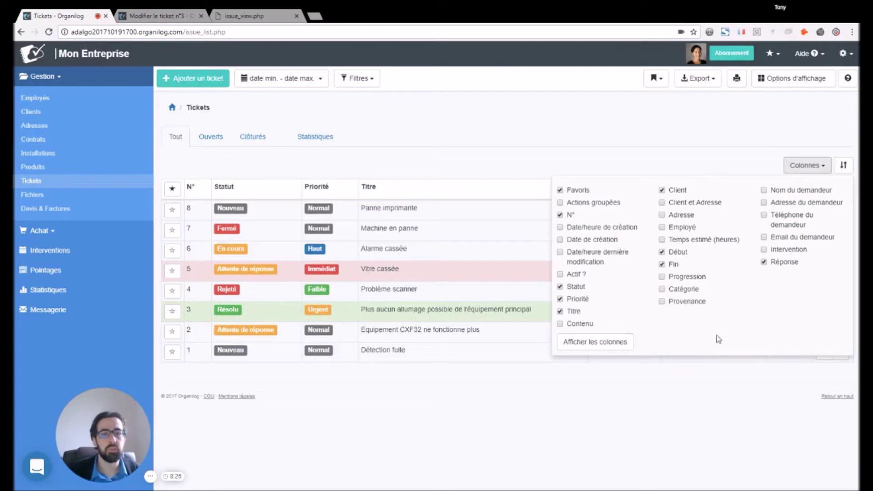
left_click(803, 165)
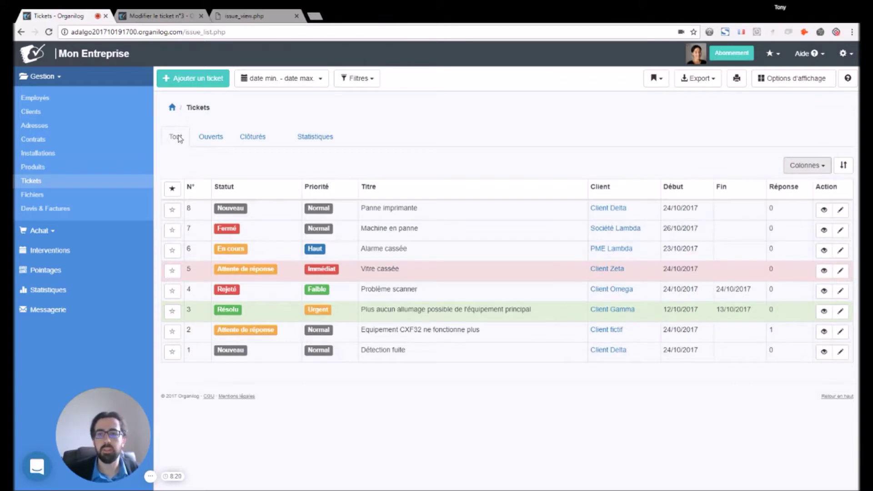
left_click(203, 139)
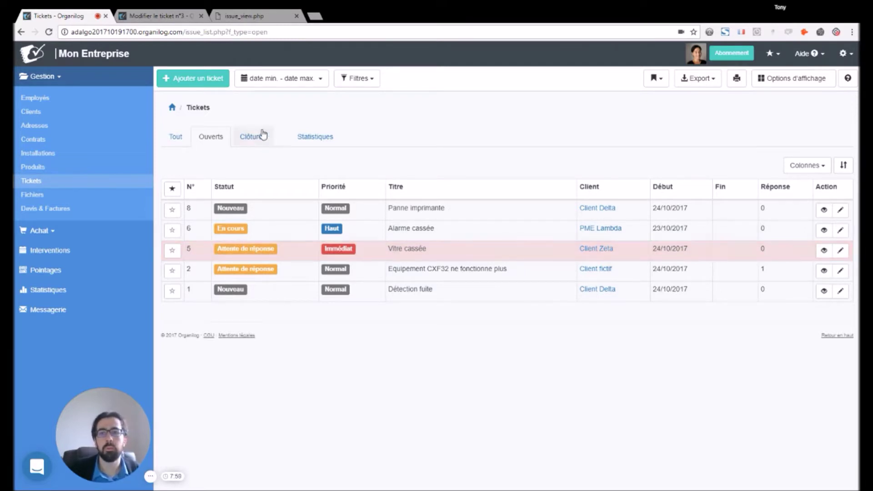
left_click(252, 137)
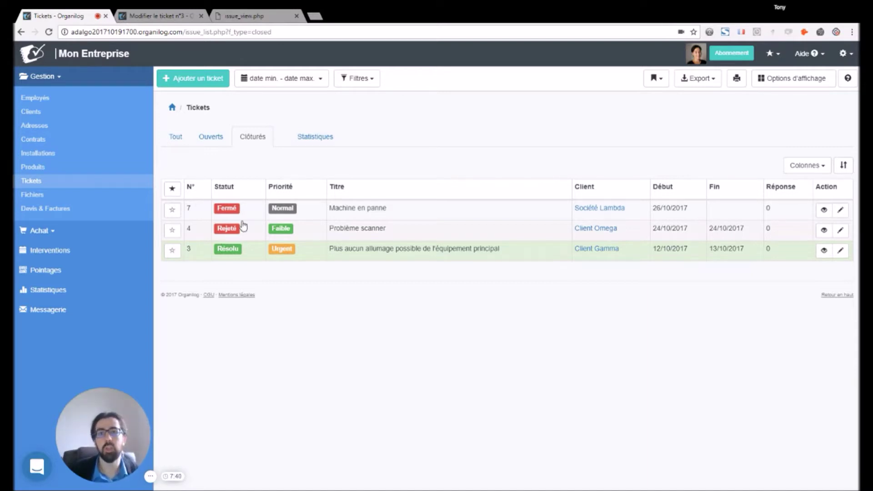
left_click(323, 139)
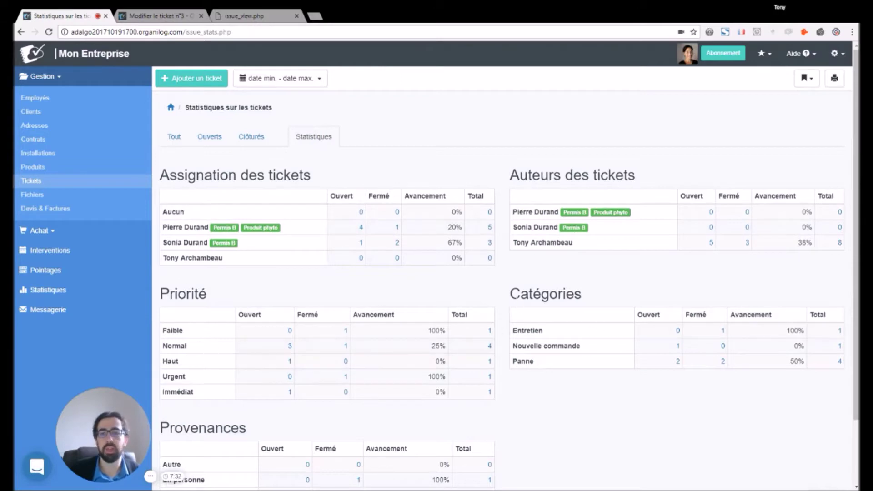
left_click(187, 135)
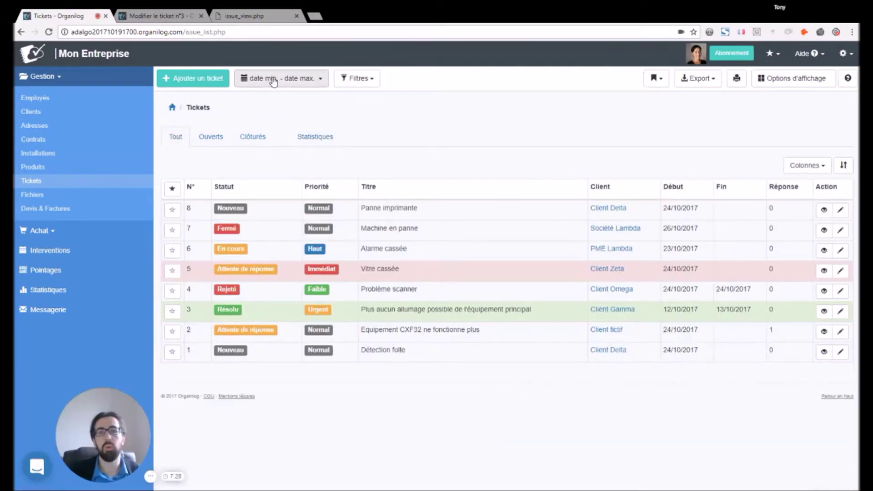
- Examine the period choices and the filter criteria available for the ticket list
left_click(274, 80)
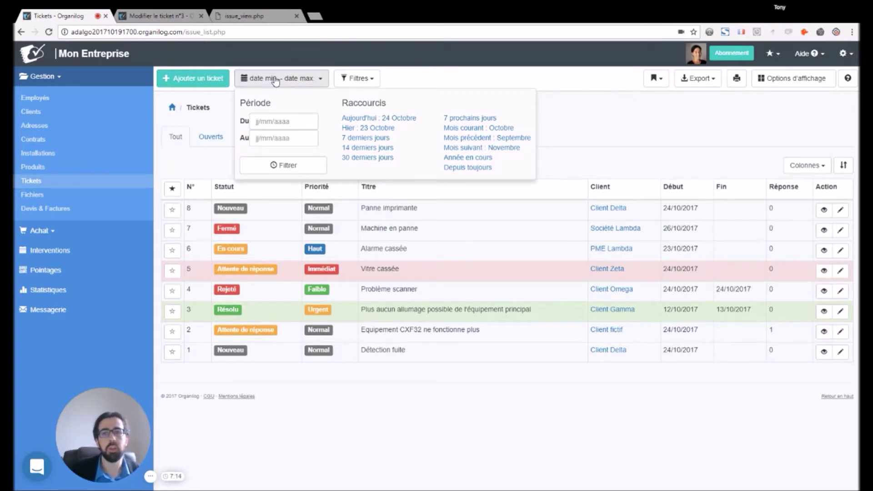
left_click(358, 80)
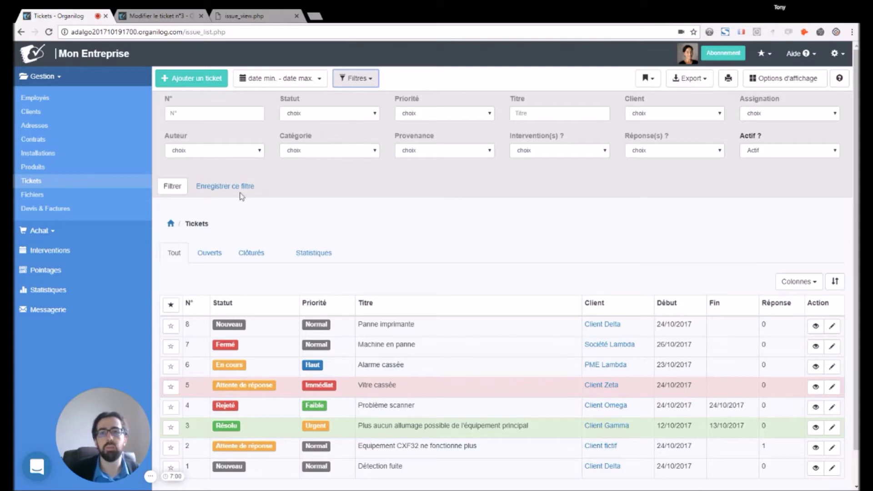
left_click(363, 84)
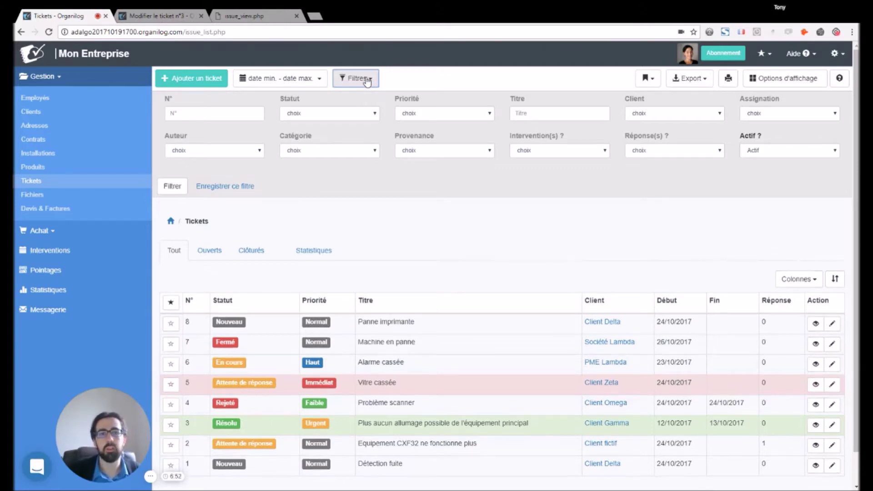
- Examine the ticket list's category and provenance shortcuts, export choices and display options without changing any setting
left_click(653, 80)
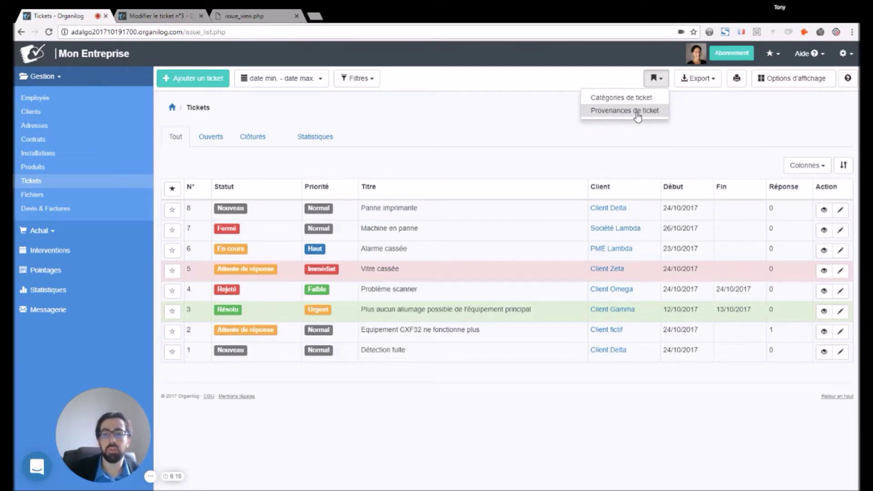
left_click(650, 122)
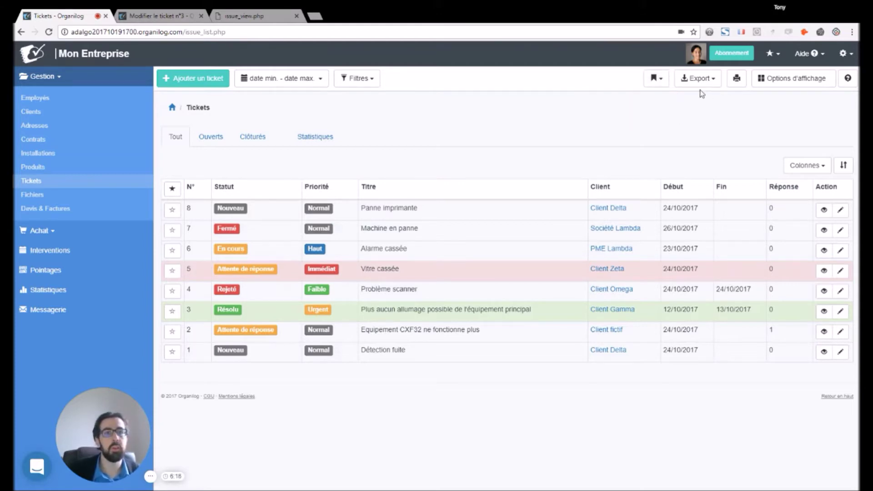
left_click(697, 81)
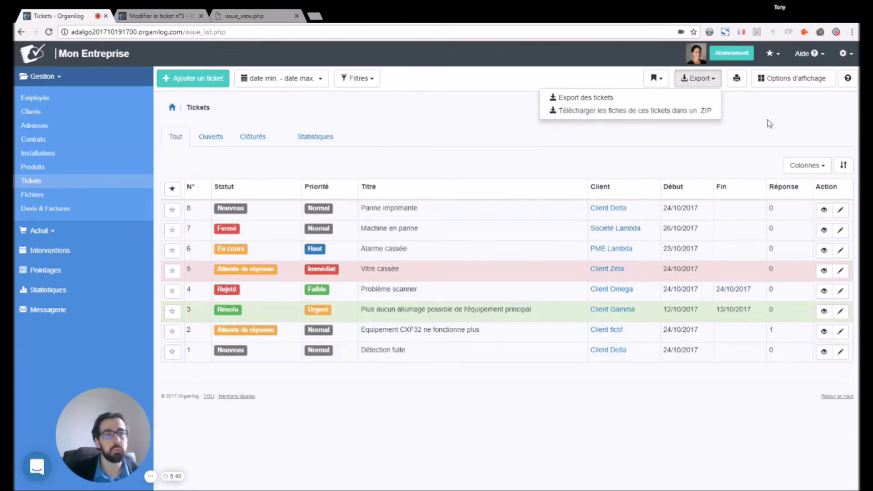
left_click(796, 81)
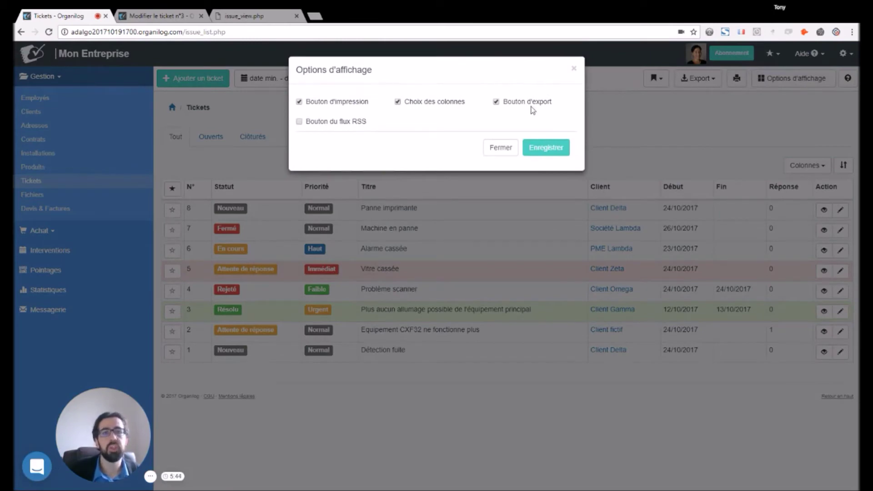
left_click(574, 70)
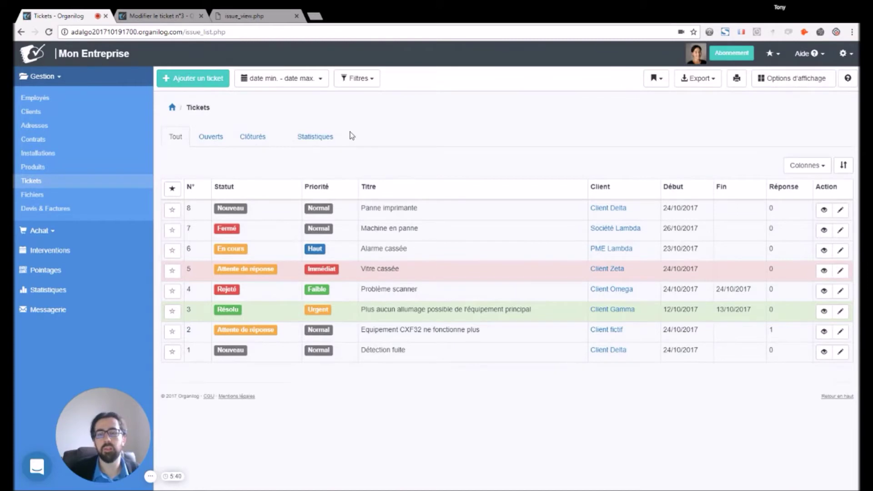
- Start a new ticket titled "Panne matériel" and assign it to the employee tagged Permis B and Produit phyto
left_click(212, 79)
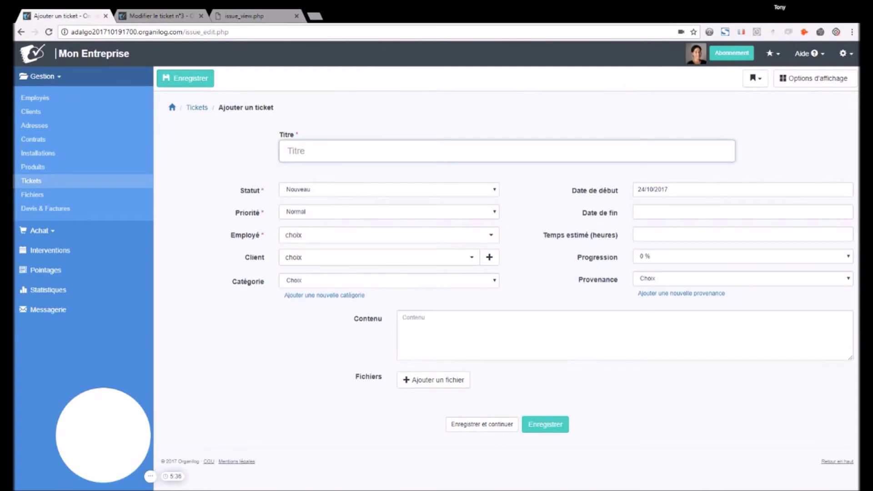
type("Panne matériel")
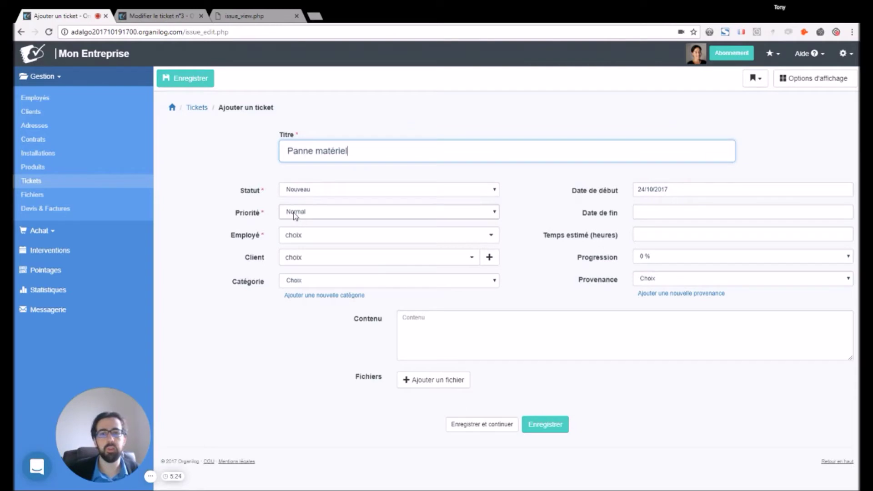
left_click(295, 240)
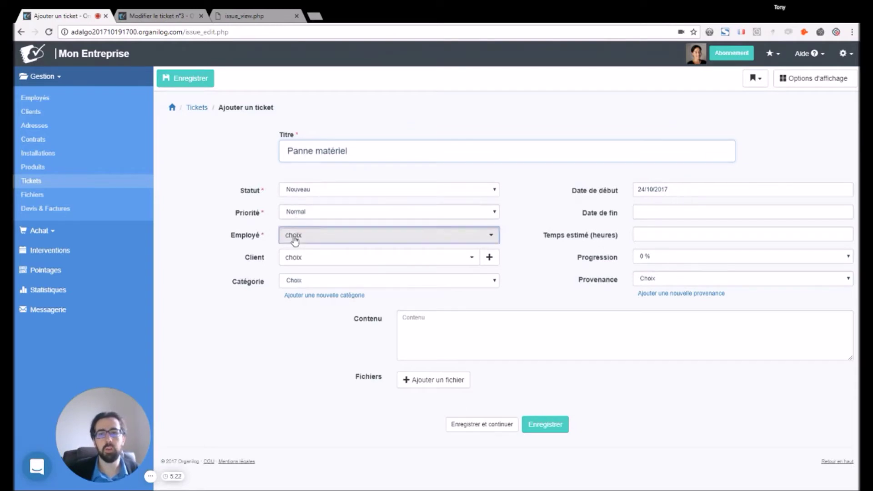
left_click(302, 287)
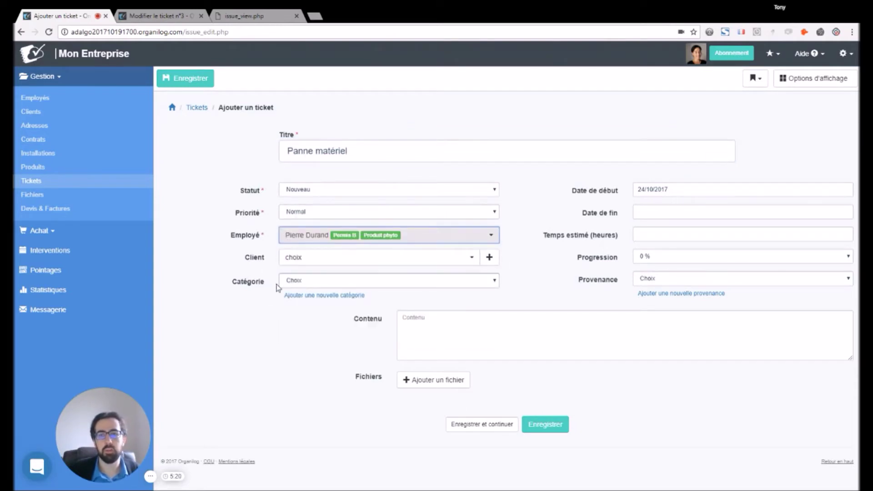
- Link the new ticket to Client Delta and set its category to Panne
left_click(296, 259)
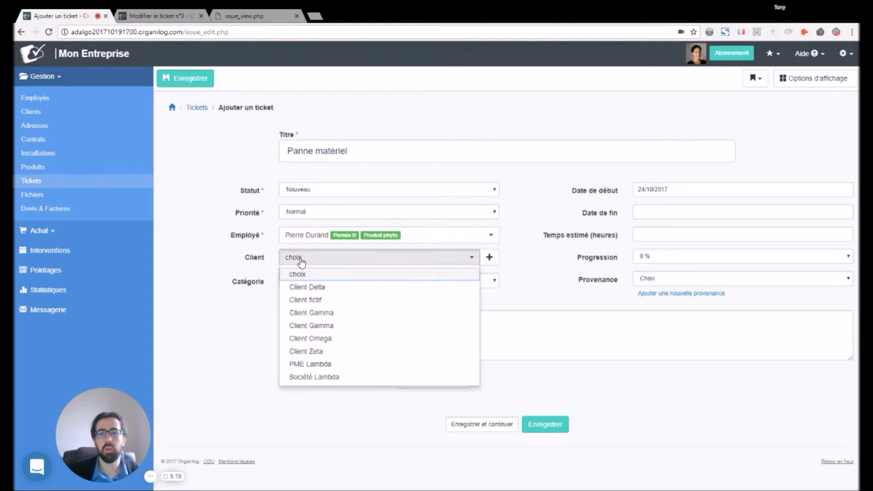
left_click(312, 287)
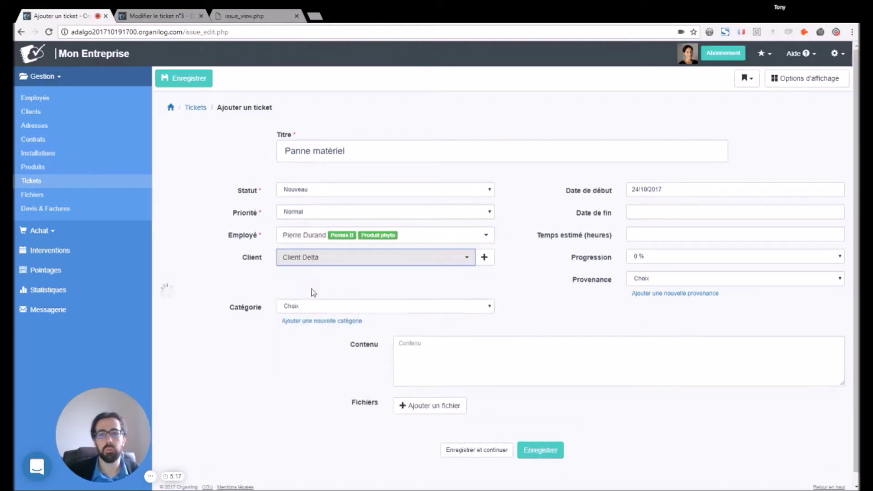
left_click(291, 304)
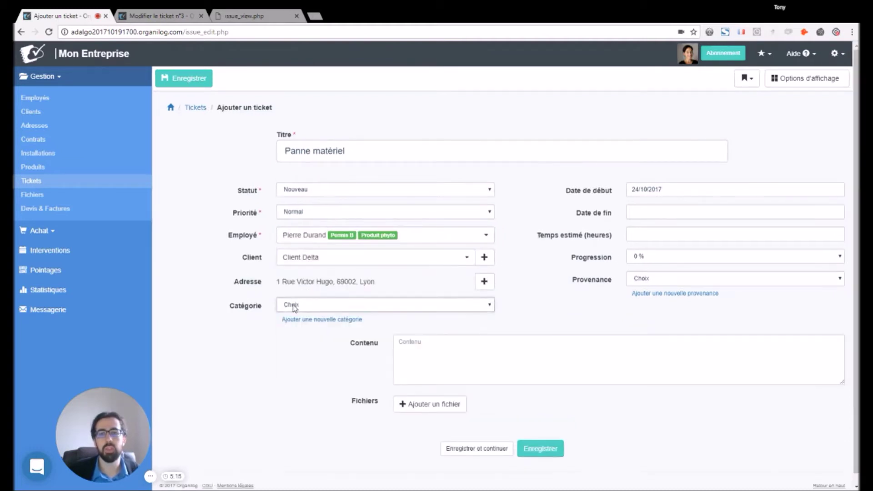
left_click(293, 336)
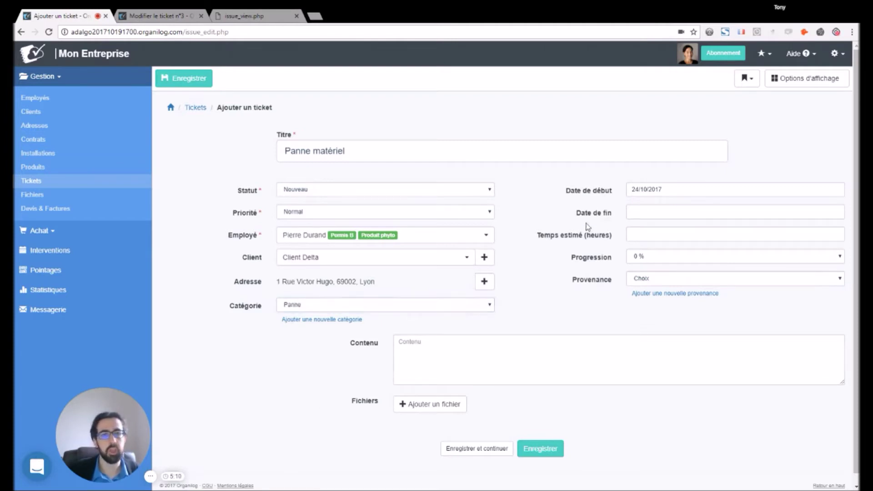
- Go over the ticket's date and progress fields, and set its provenance to "Par email"
left_click(680, 190)
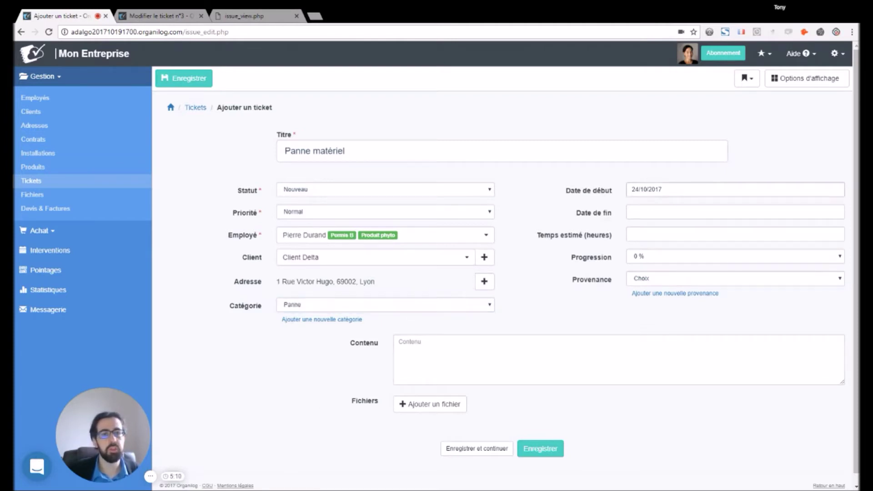
left_click(582, 210)
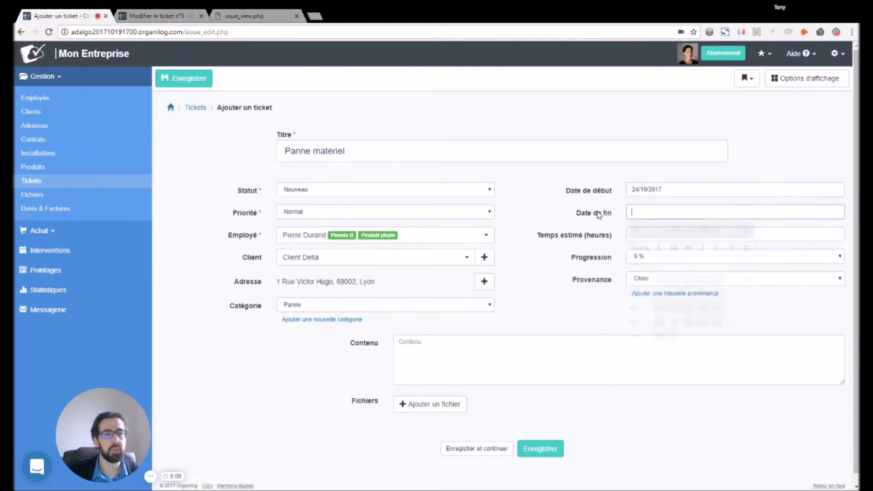
left_click(528, 245)
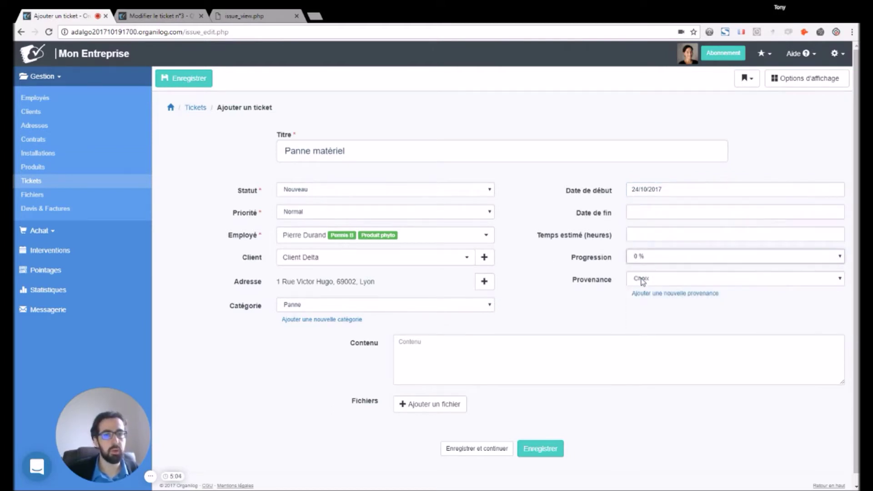
left_click(588, 287)
left_click(644, 280)
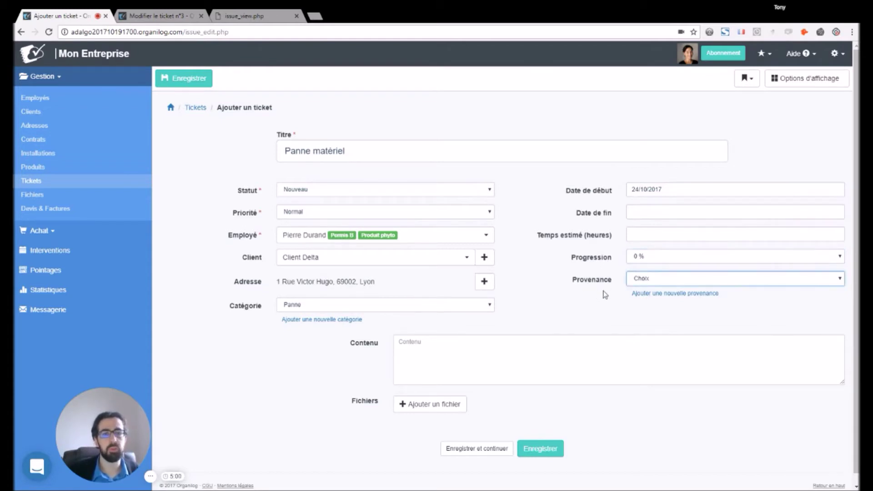
key("Down")
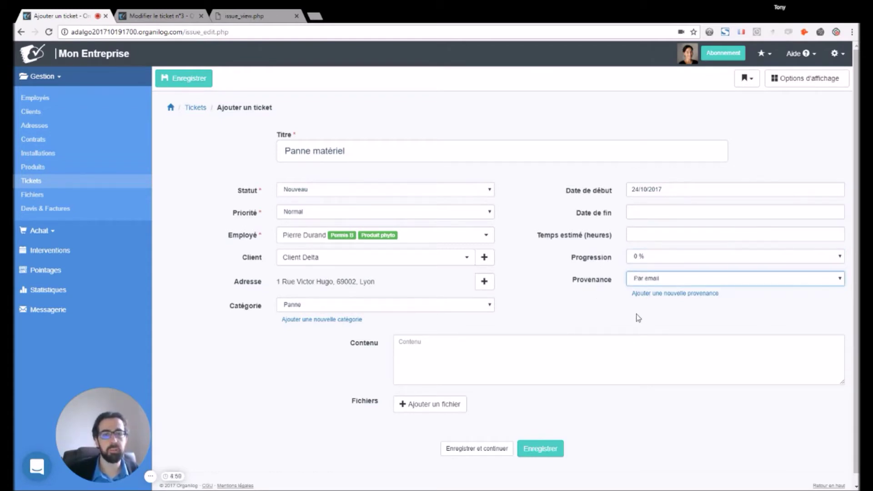
- Enter "Le matériel ne s'allume plus." as the ticket's content and save the ticket
left_click(568, 359)
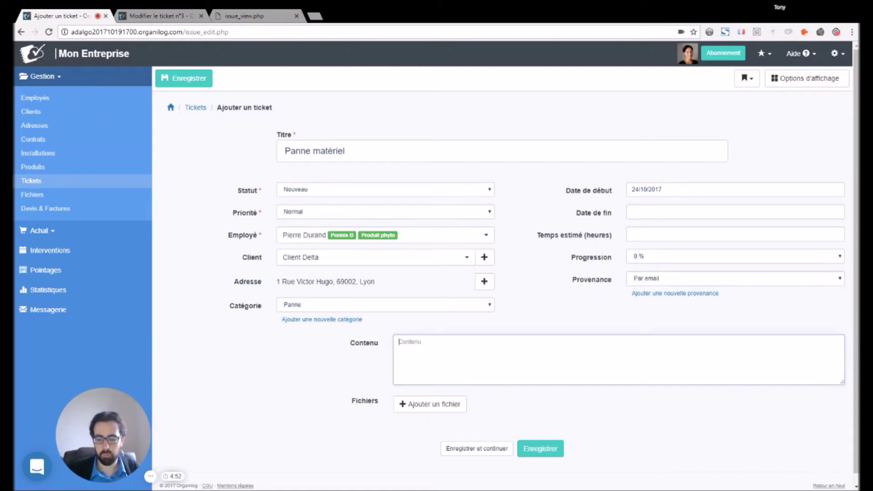
type("Le matériel ")
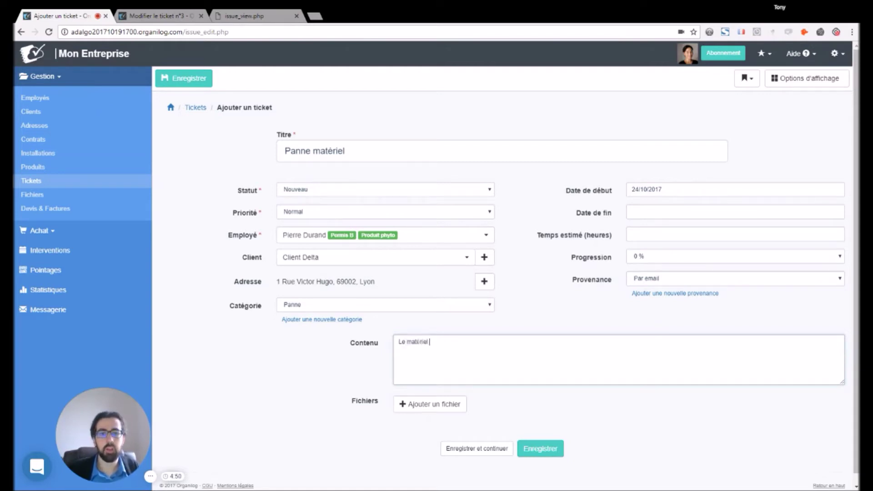
type("ne s'allume ")
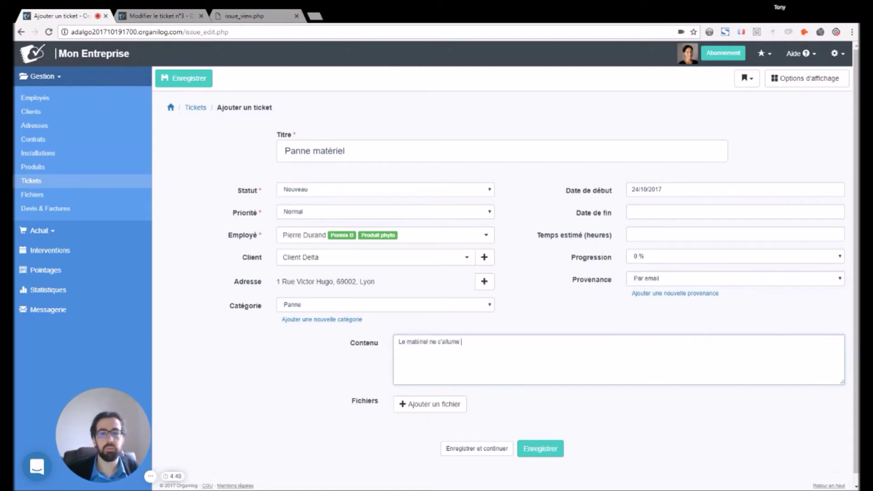
type("plus.")
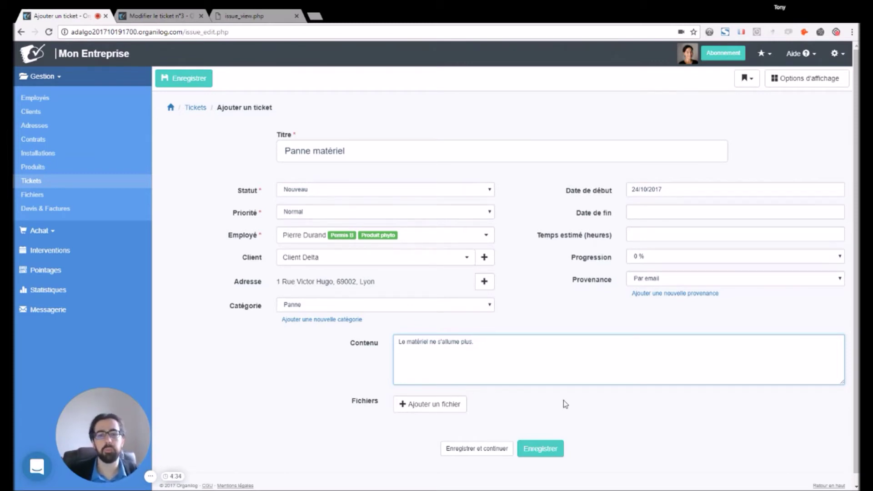
left_click(542, 447)
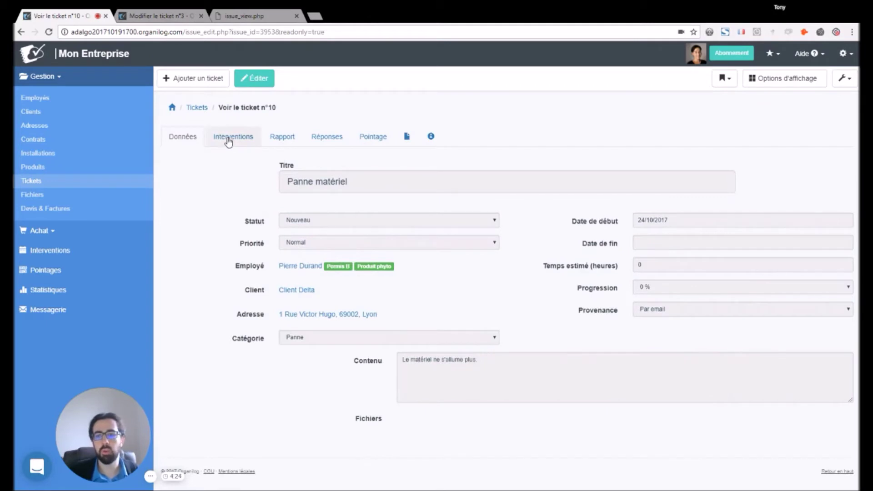
- From the saved ticket's interventions, open the form for adding an intervention in a separate browser tab and switch to it
left_click(228, 141)
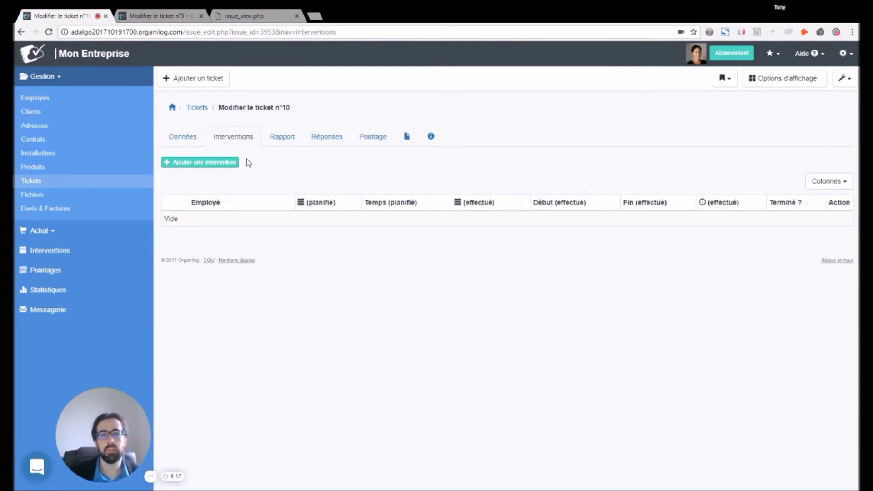
middle_click(201, 164)
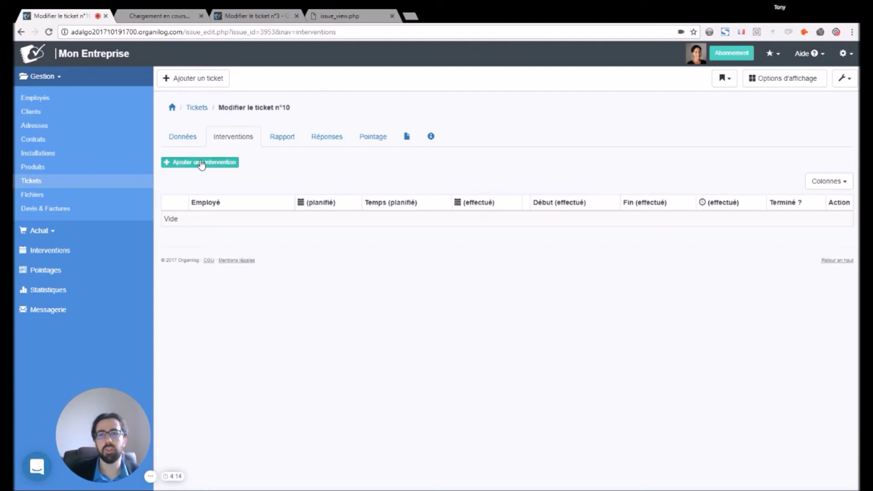
left_click(140, 17)
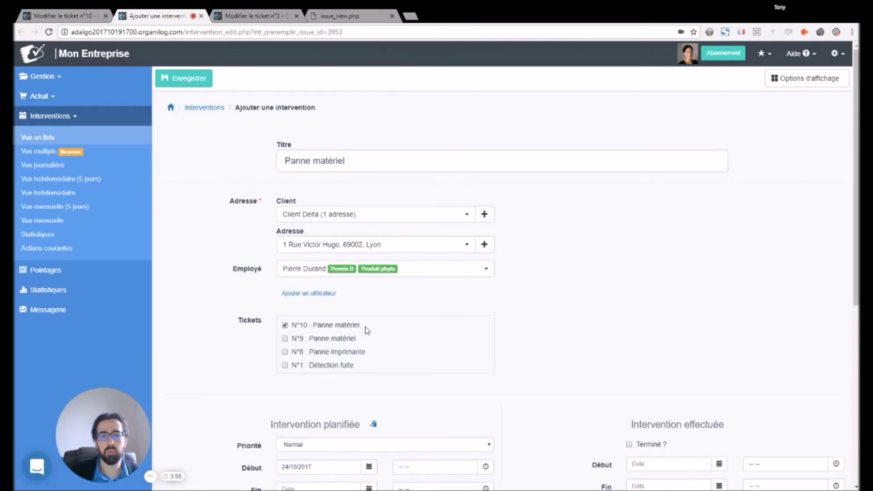
- Go through the prefilled "Panne matériel" intervention form down to the files section and save the intervention
scroll(354, 331, "down", 3)
scroll(355, 330, "down", 2)
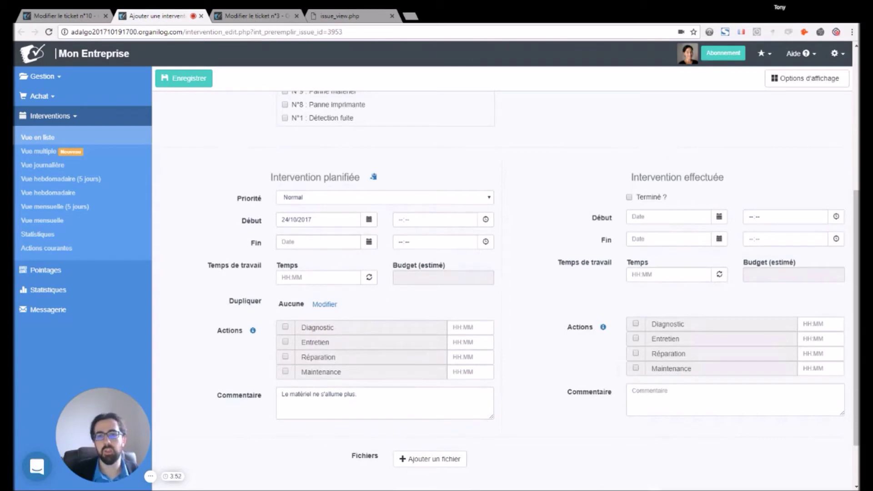
left_click(214, 246)
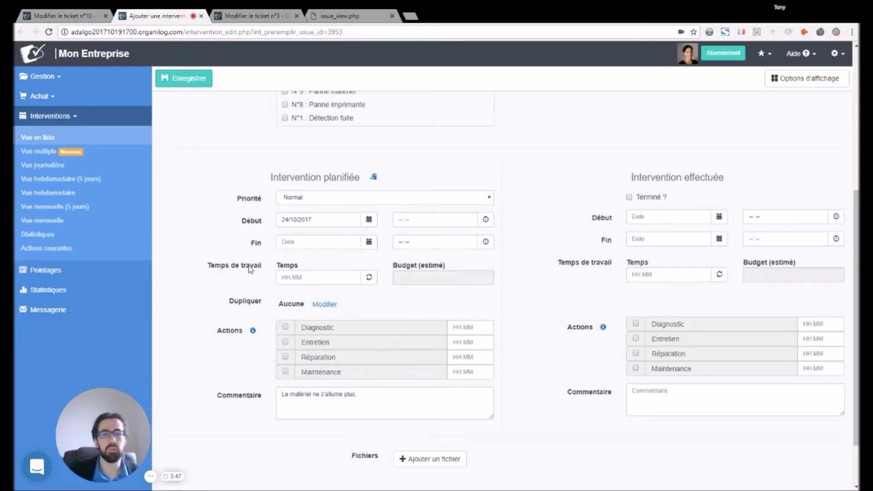
scroll(488, 392, "down", 2)
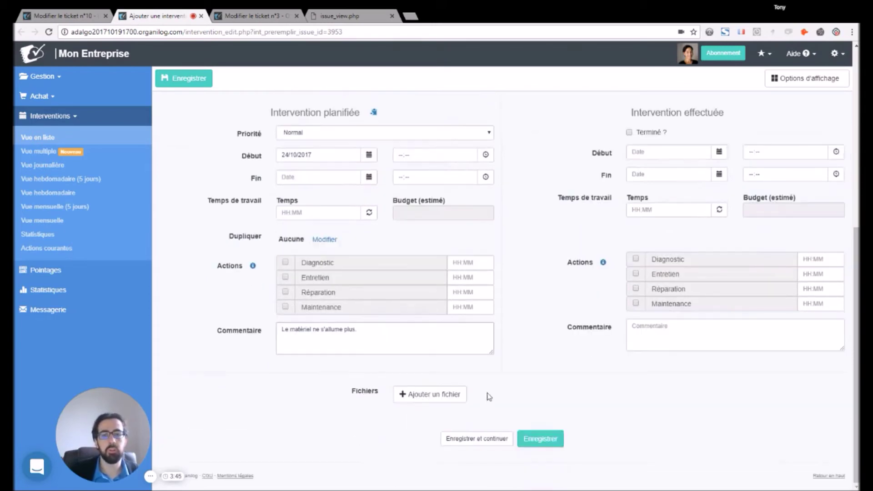
left_click(537, 441)
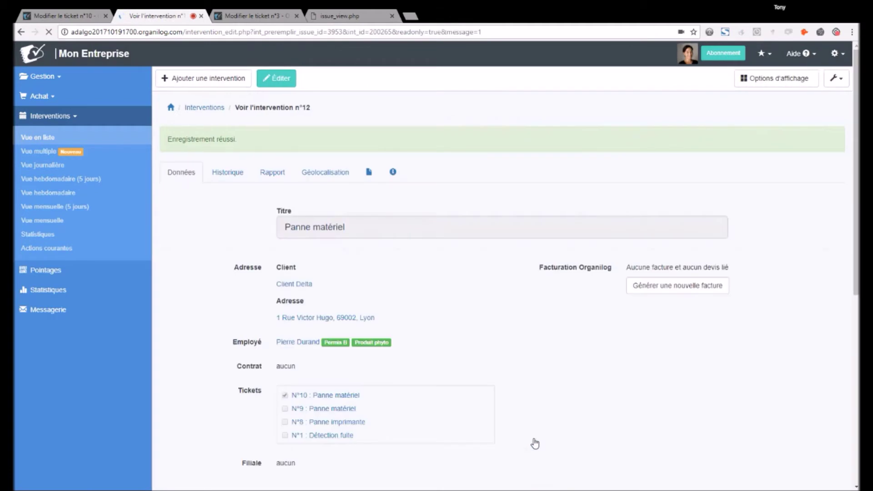
- Check the new ticket's interventions and report options, view ticket n°3's PDF report as an example, and return to ticket n°10
left_click(66, 17)
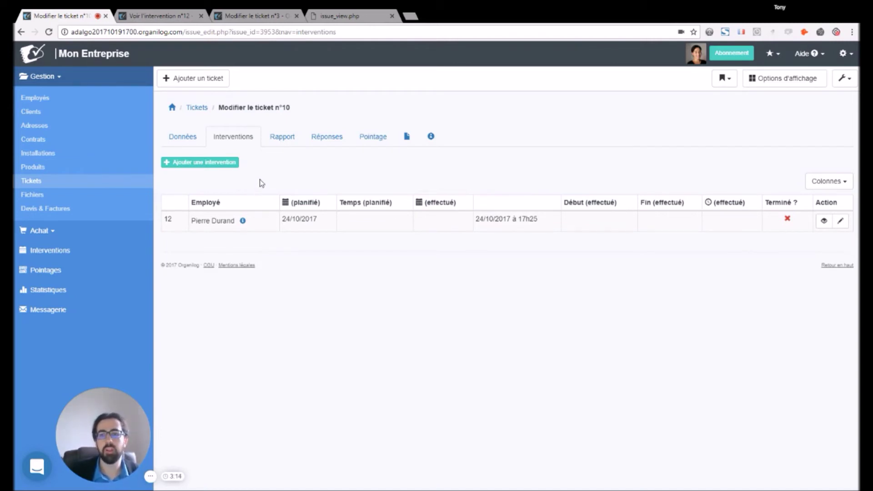
left_click(280, 141)
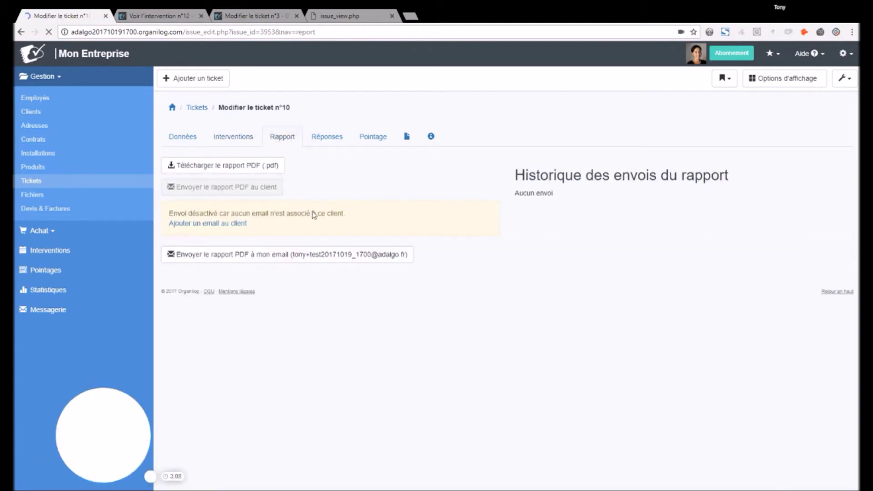
left_click(343, 17)
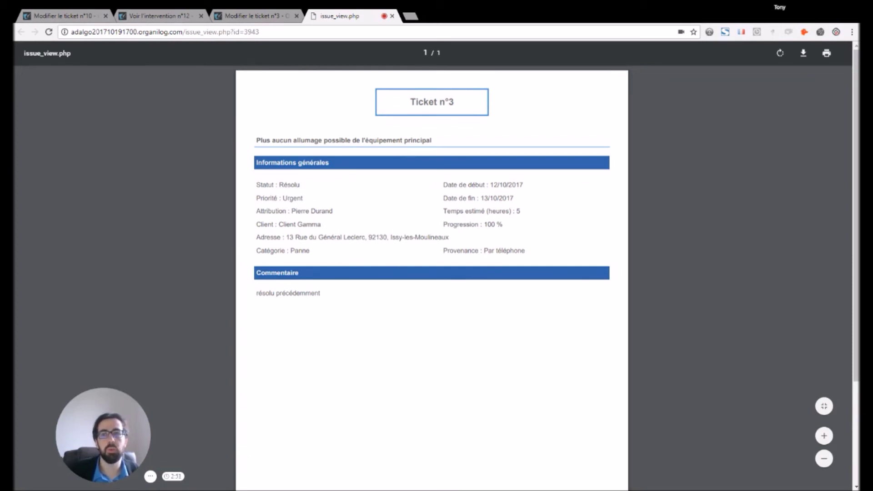
left_click(132, 16)
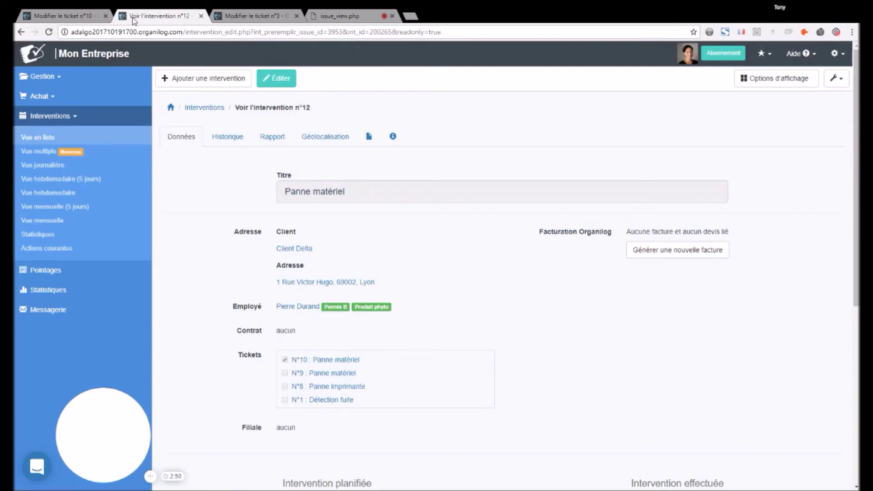
left_click(64, 14)
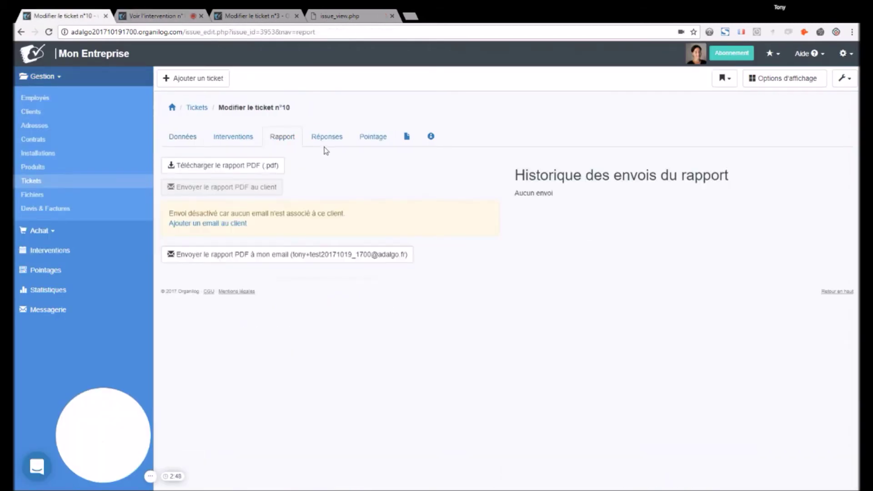
- Look through ticket n°10's replies, time-tracking and note sections, ending on its main data
left_click(331, 137)
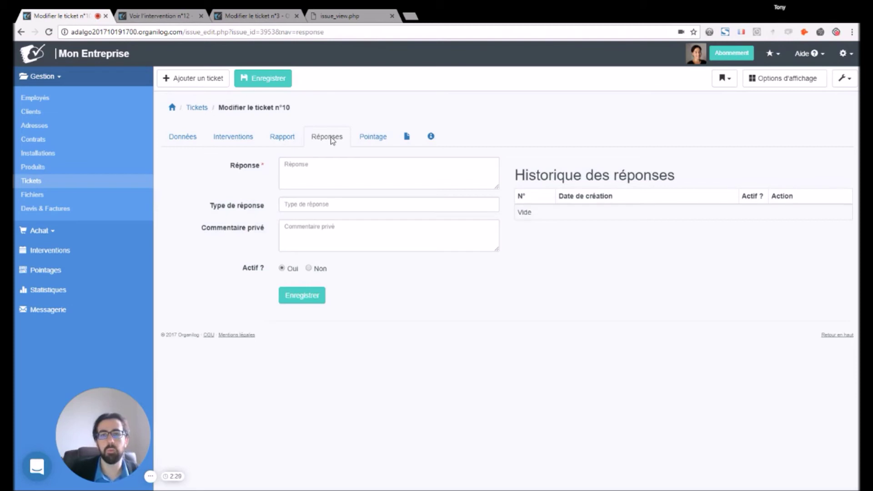
left_click(373, 137)
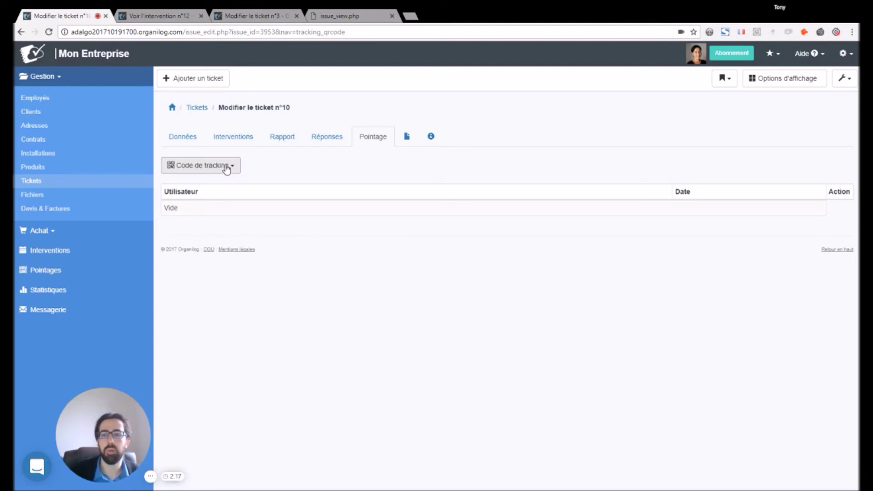
left_click(406, 136)
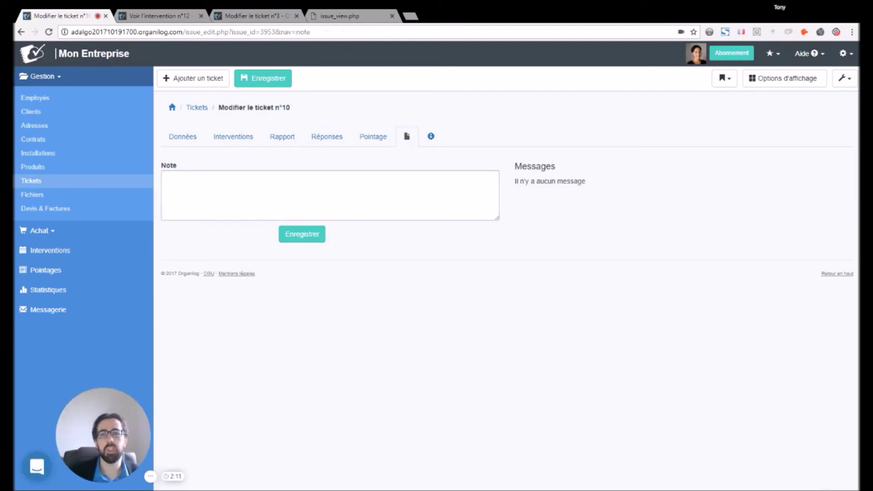
left_click(179, 136)
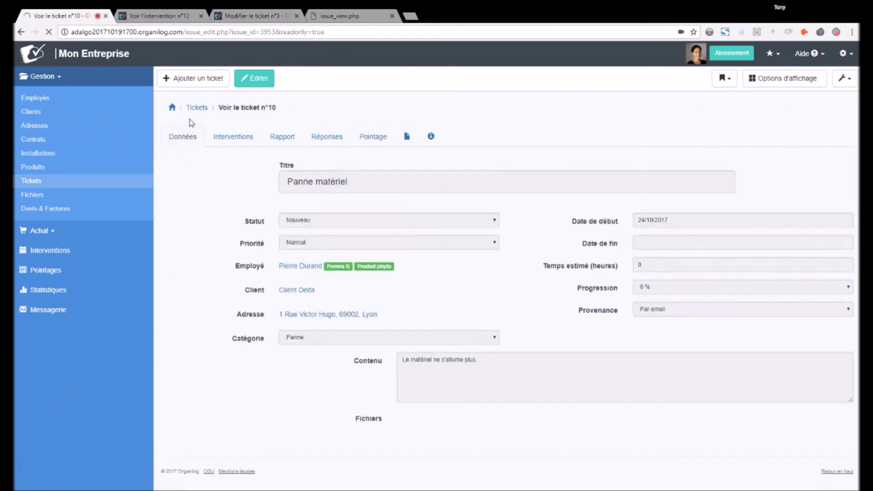
- Return to the full ticket list and sort it by priority in ascending and in descending order
left_click(196, 109)
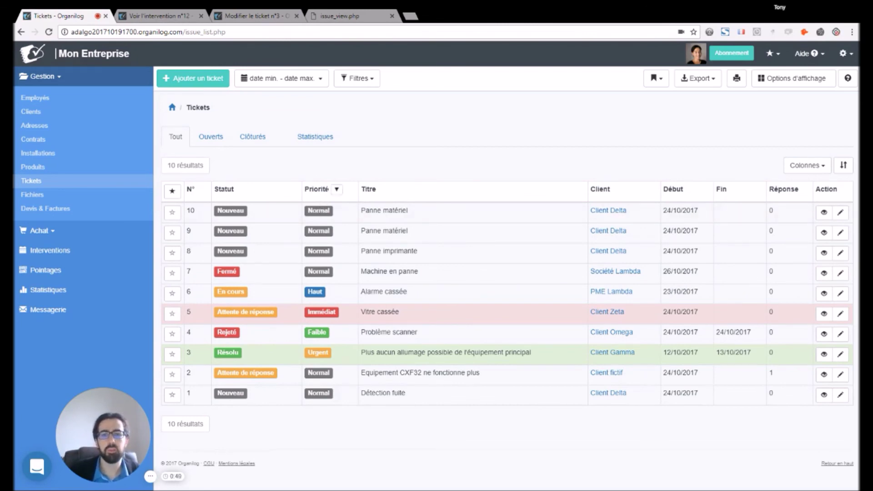
left_click(338, 189)
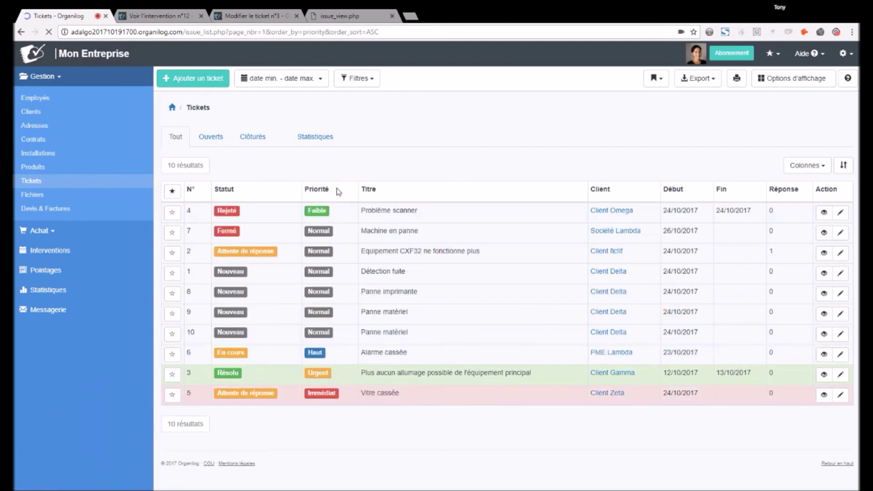
left_click(337, 189)
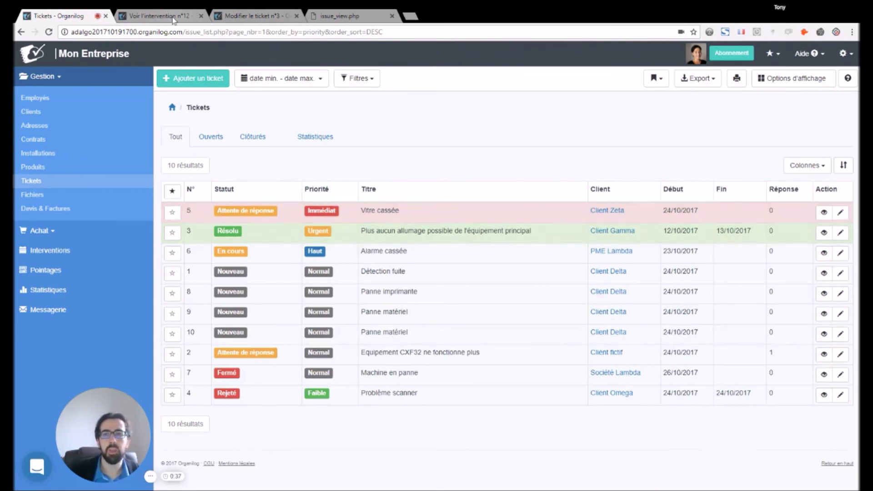
- Open the "Vitre cassée" ticket, review the extra actions available for it, and return to the ticket list
left_click(447, 213)
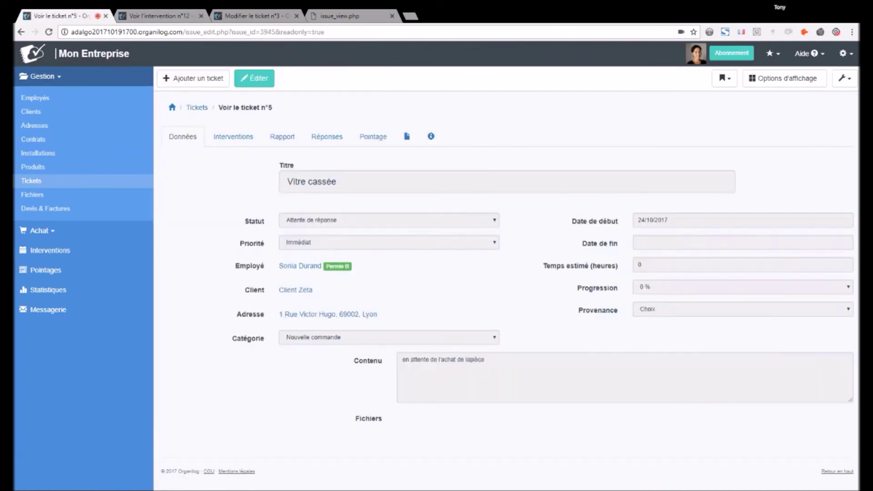
left_click(842, 79)
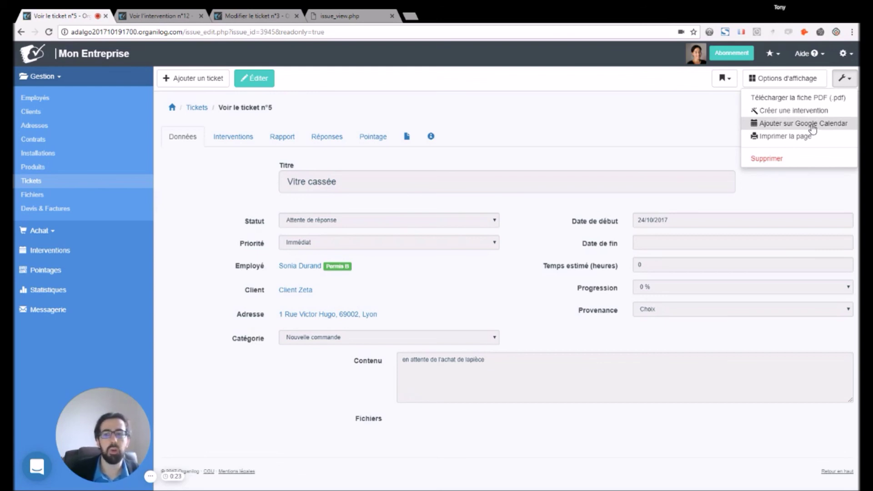
left_click(587, 129)
left_click(196, 110)
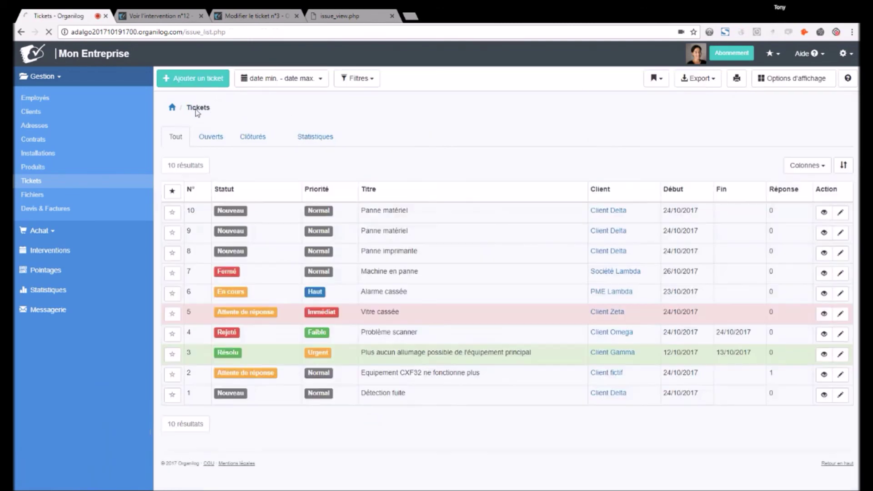